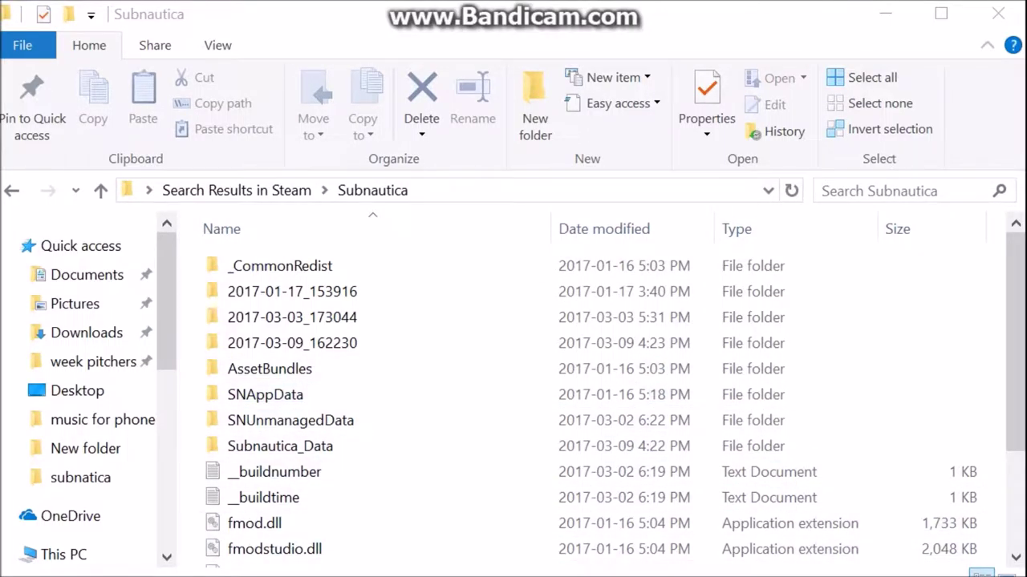
Step: Navigate into SNAppData > SavedGames > slot0008 save folder
{"action": "double_click", "coordinate": [264, 394]}
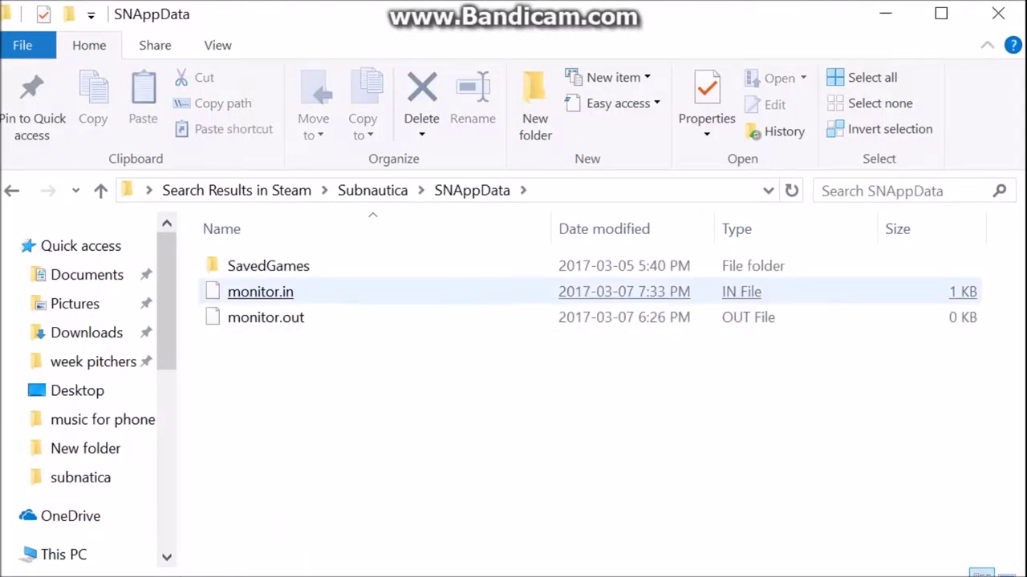
{"action": "double_click", "coordinate": [257, 265]}
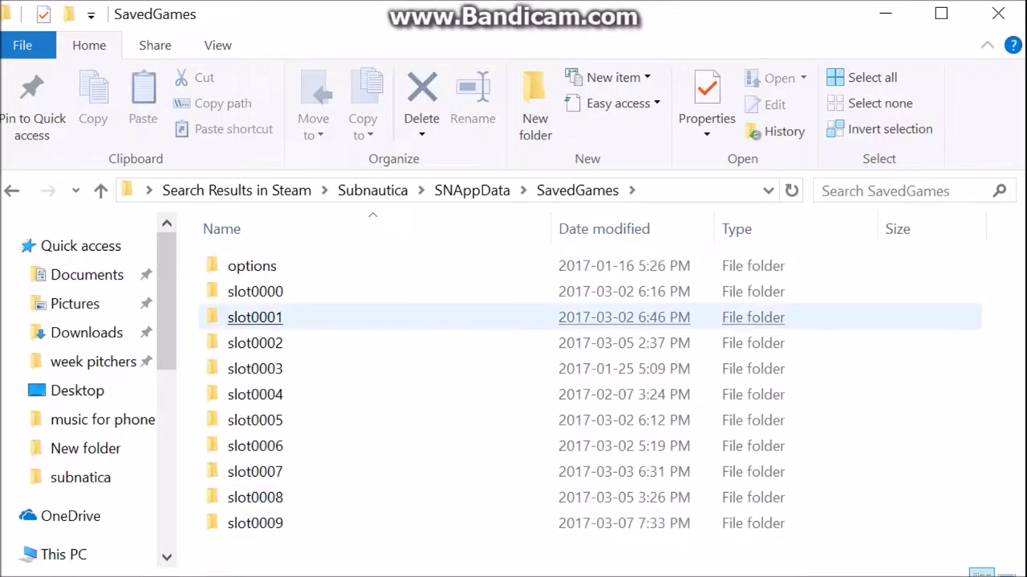
{"action": "left_click", "coordinate": [255, 498]}
{"action": "double_click", "coordinate": [255, 498]}
Step: Open a second File Explorer window showing the Downloads folder
{"action": "key", "text": "super+e"}
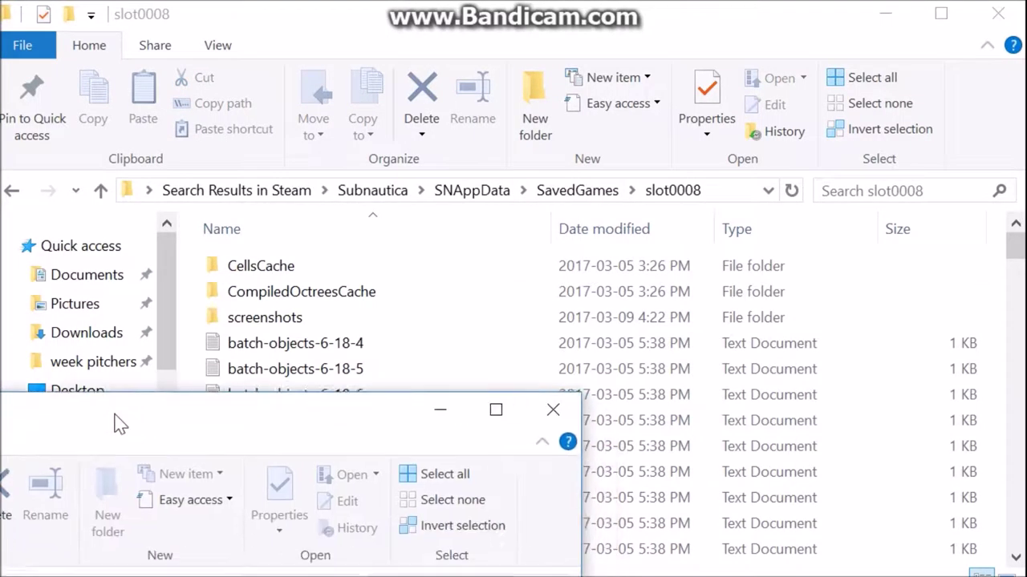
{"action": "left_click_drag", "start_coordinate": [624, 59], "coordinate": [614, 41]}
{"action": "key", "text": "Down"}
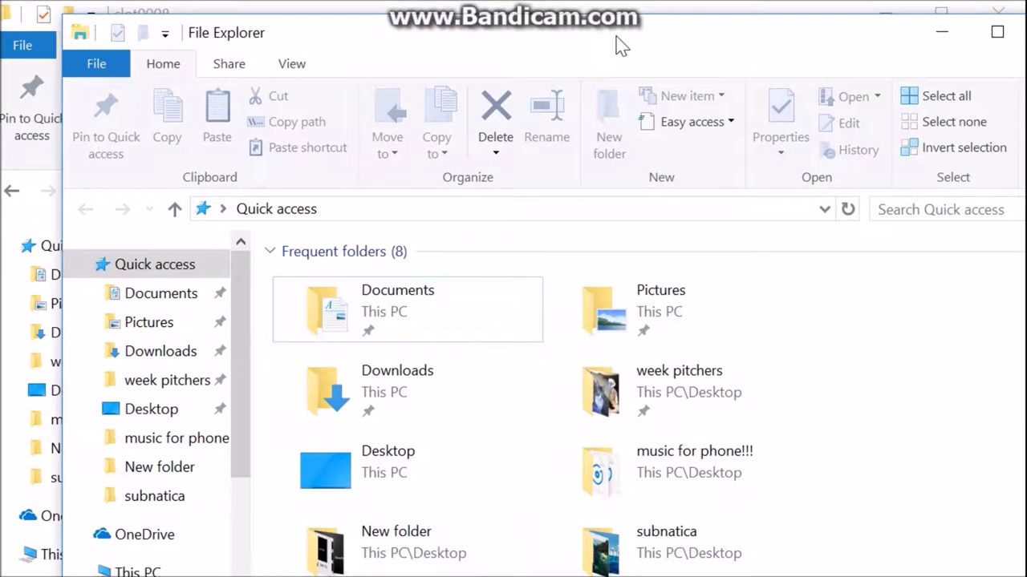
{"action": "key", "text": "Down"}
{"action": "key", "text": "Down"}
{"action": "key", "text": "Up"}
{"action": "key", "text": "Return"}
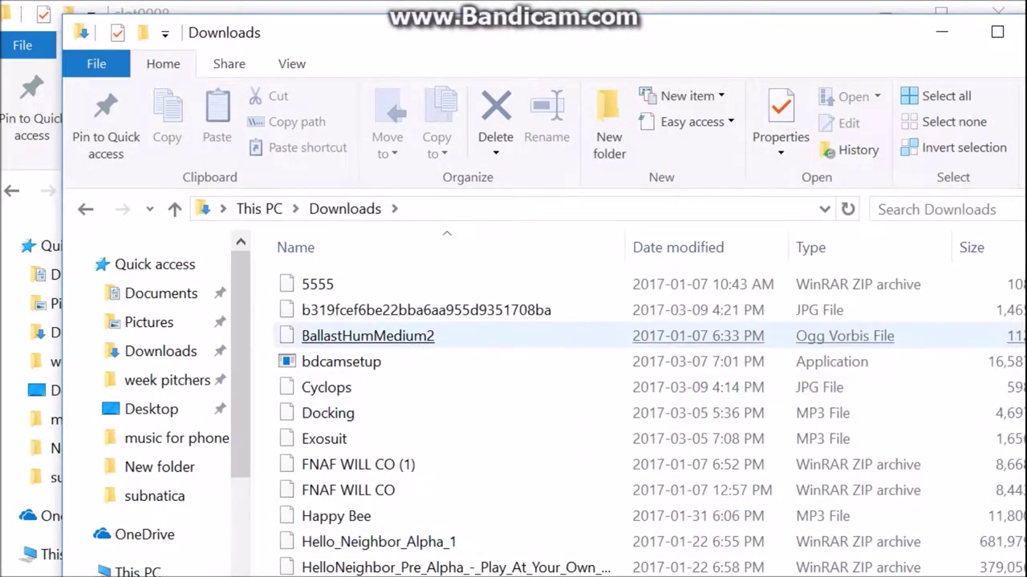
{"action": "key", "text": "Down"}
{"action": "key", "text": "Down"}
{"action": "key", "text": "Down"}
{"action": "key", "text": "Down"}
{"action": "key", "text": "Down"}
{"action": "key", "text": "Down"}
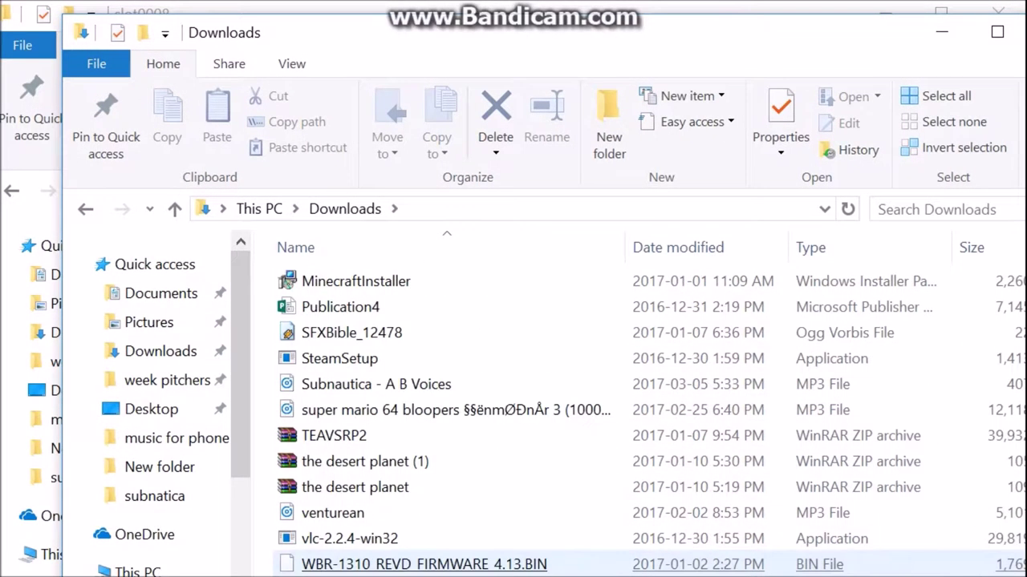
Step: In slot0008's screenshots folder, delete the hash-named image and the Cyclops image
{"action": "key", "text": "alt+Tab"}
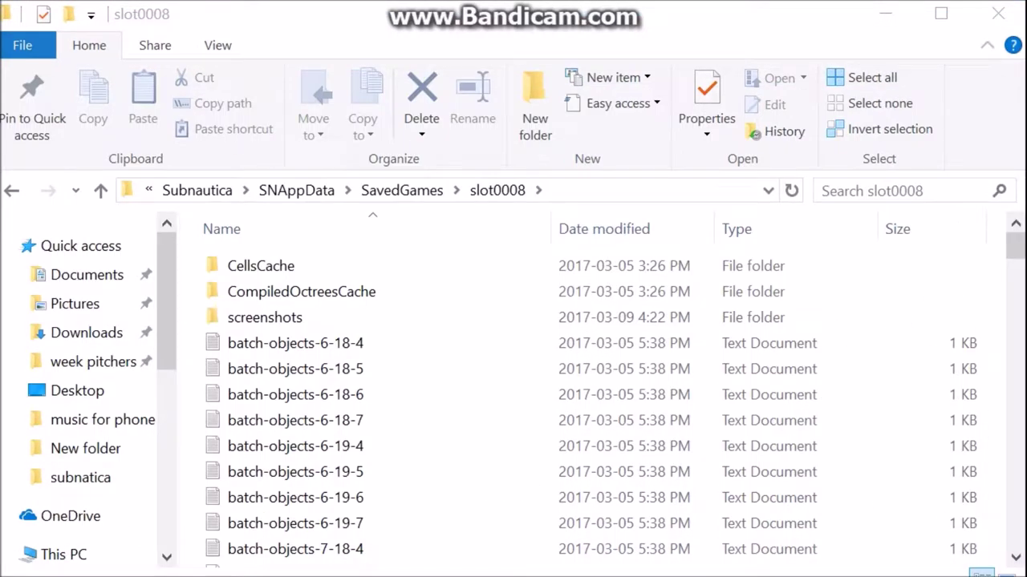
{"action": "key", "text": "Up"}
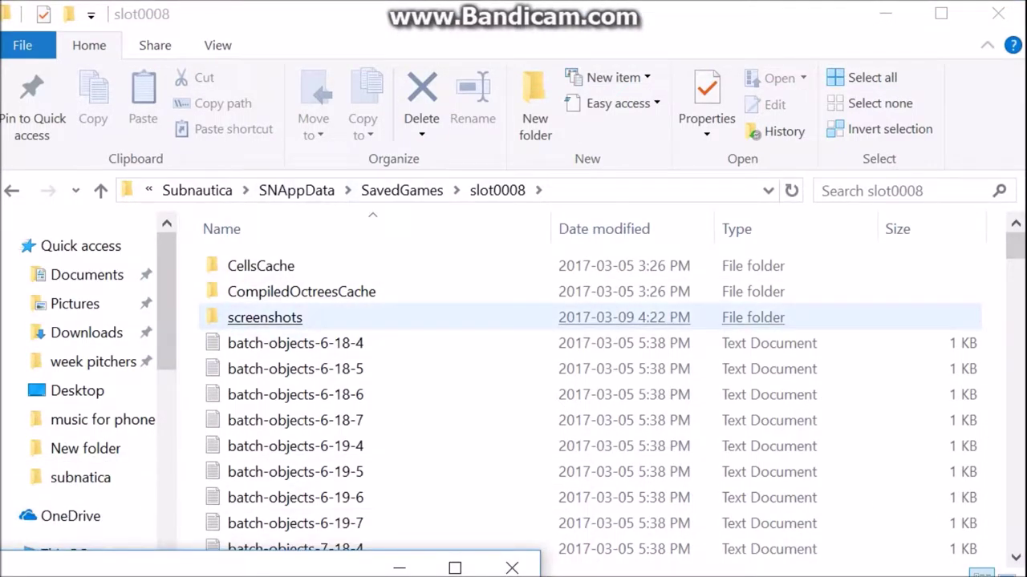
{"action": "key", "text": "Return"}
{"action": "key", "text": "Right"}
{"action": "key", "text": "Right"}
{"action": "key", "text": "Right"}
{"action": "key", "text": "Right"}
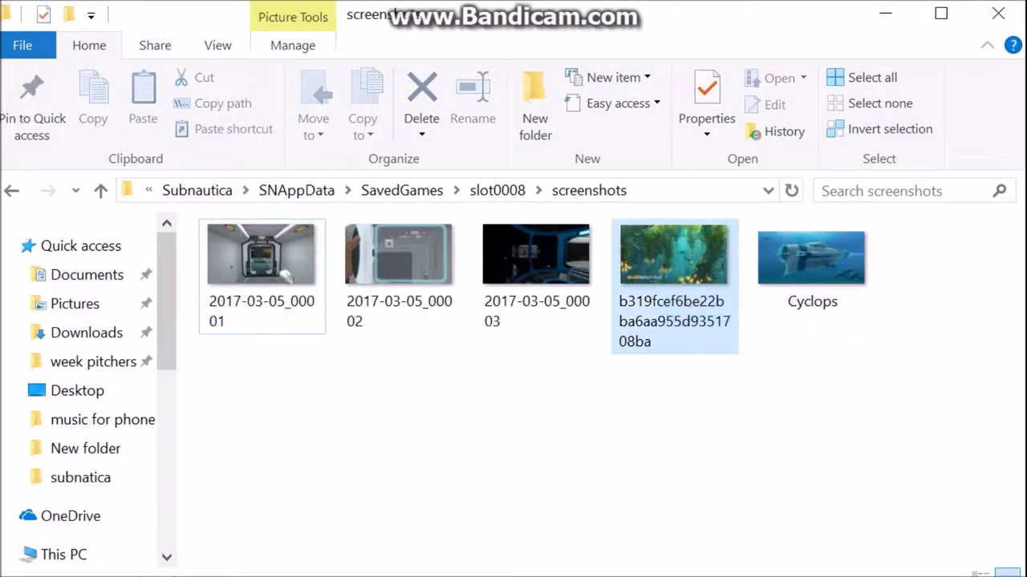
{"action": "key", "text": "Delete"}
{"action": "key", "text": "End"}
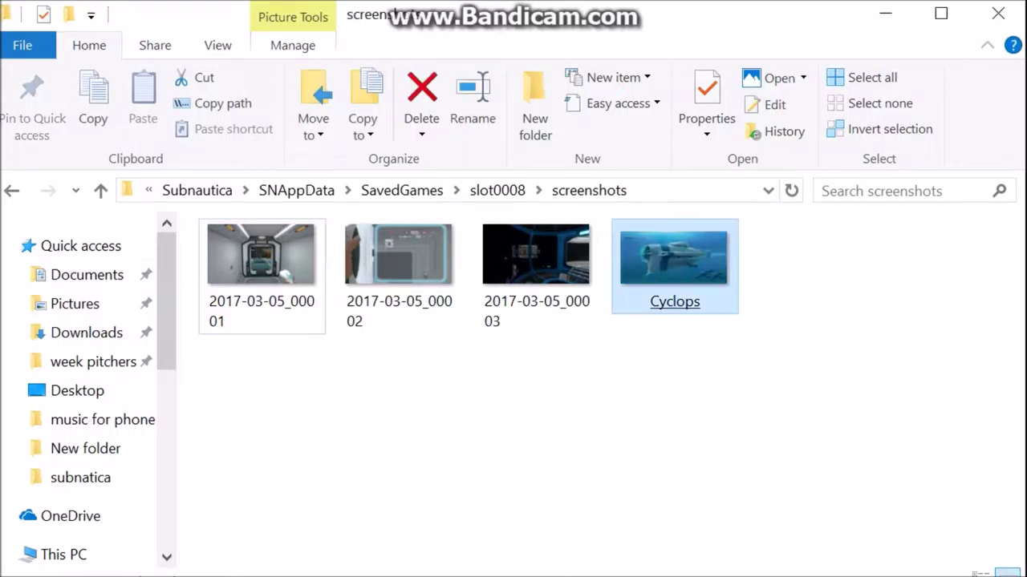
{"action": "key", "text": "Delete"}
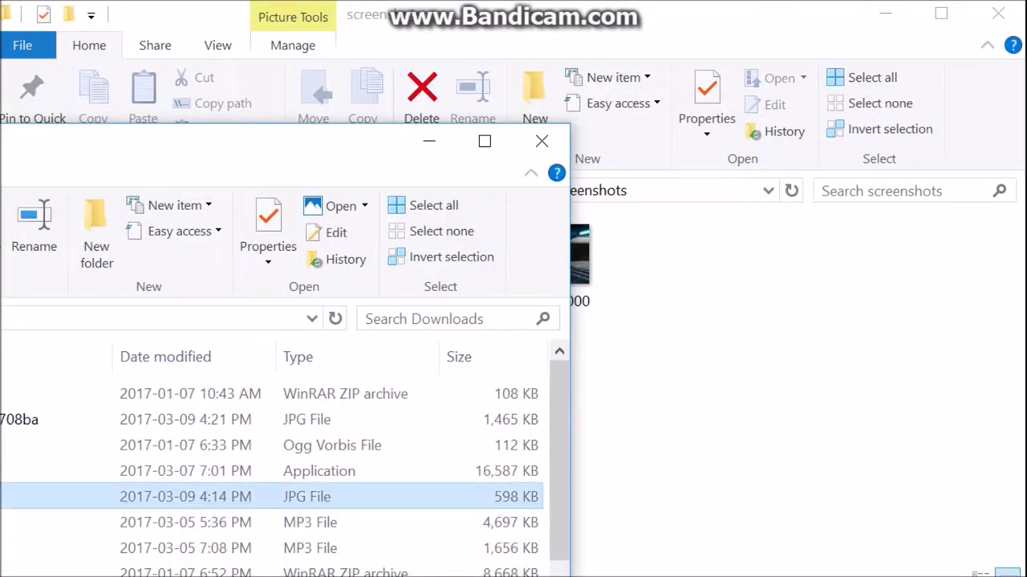
Step: Maximize Downloads and open Cyclops.jpg with Photos
{"action": "key", "text": "super+Up"}
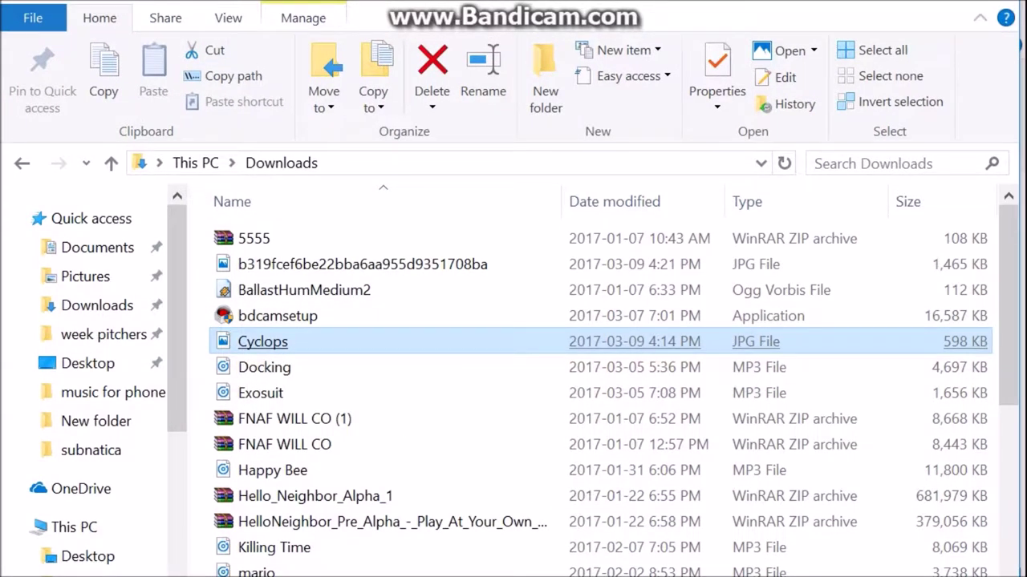
{"action": "right_click", "coordinate": [248, 341]}
{"action": "key", "text": "Return"}
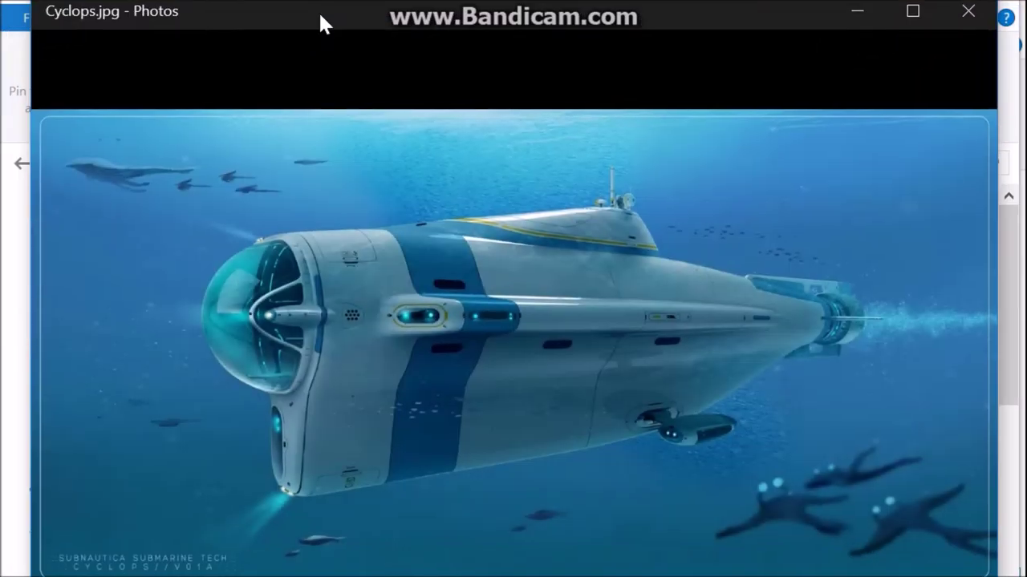
Step: Snap Photos left beside Downloads, then close the Photos viewer
{"action": "left_click_drag", "start_coordinate": [318, 12], "coordinate": [0, 16]}
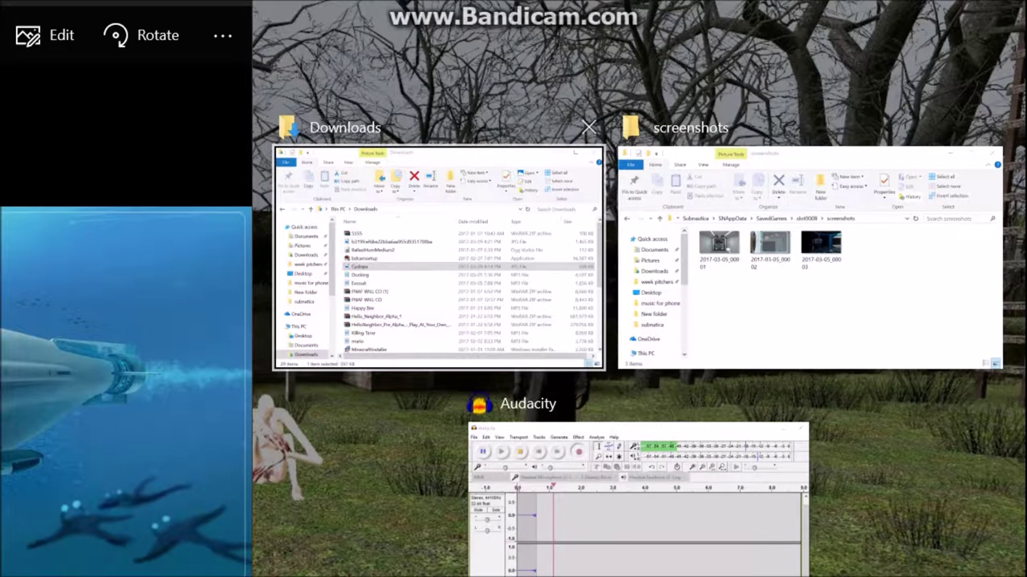
{"action": "left_click", "coordinate": [438, 257]}
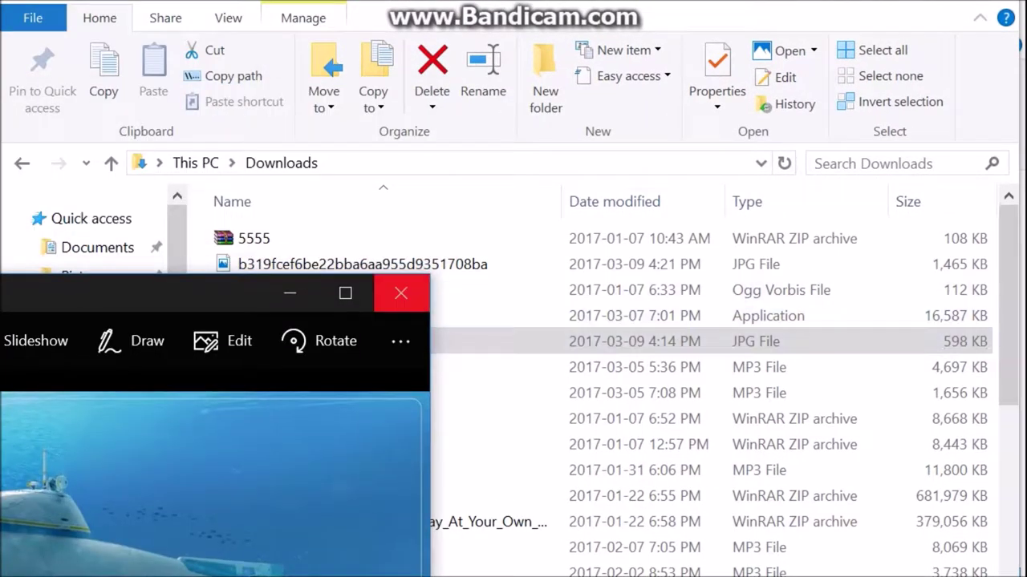
{"action": "left_click", "coordinate": [401, 292]}
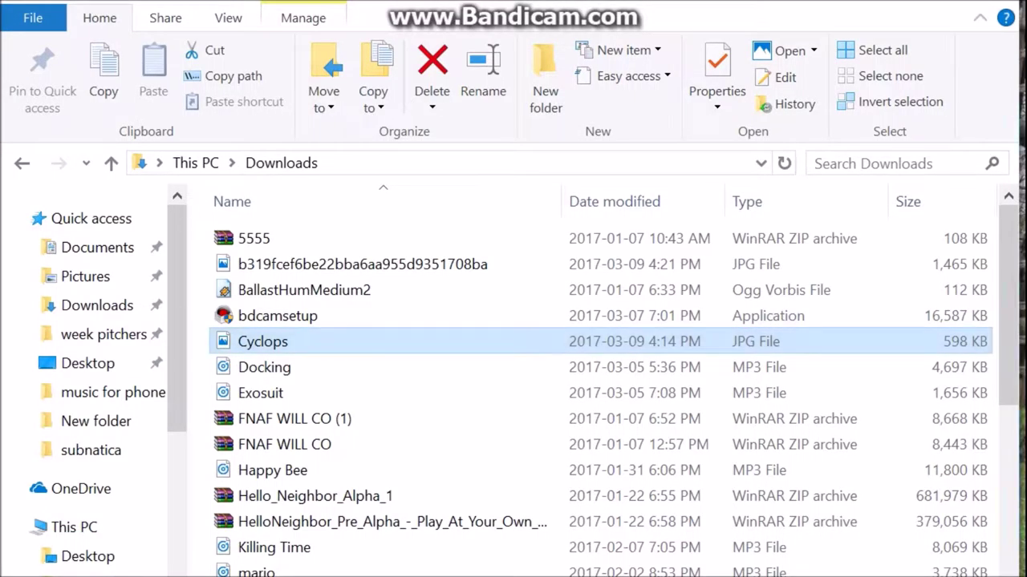
Step: Show the View ribbon, then restore and move Downloads down-left to reveal the screenshots folder
{"action": "left_click", "coordinate": [228, 18]}
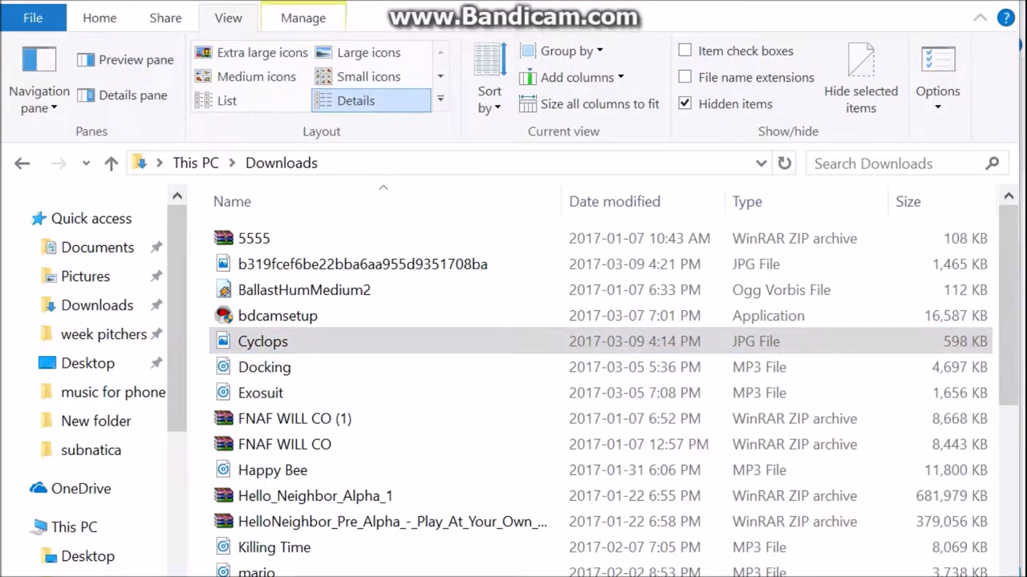
{"action": "mouse_move", "coordinate": [394, 7]}
{"action": "left_mouse_down"}
{"action": "mouse_move", "coordinate": [369, 4]}
{"action": "mouse_move", "coordinate": [143, 169]}
{"action": "left_mouse_up"}
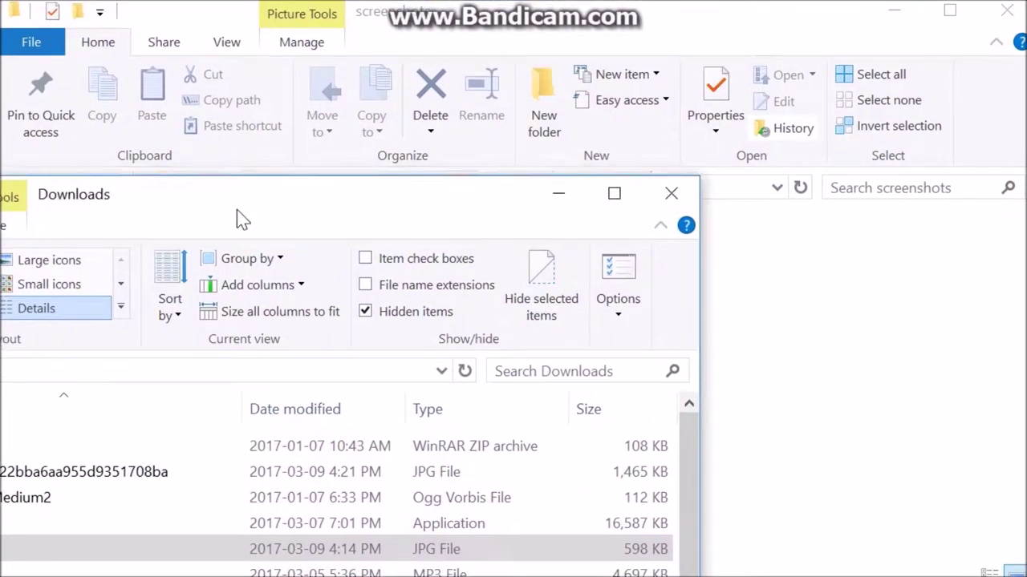
{"action": "left_click_drag", "start_coordinate": [242, 214], "coordinate": [94, 388]}
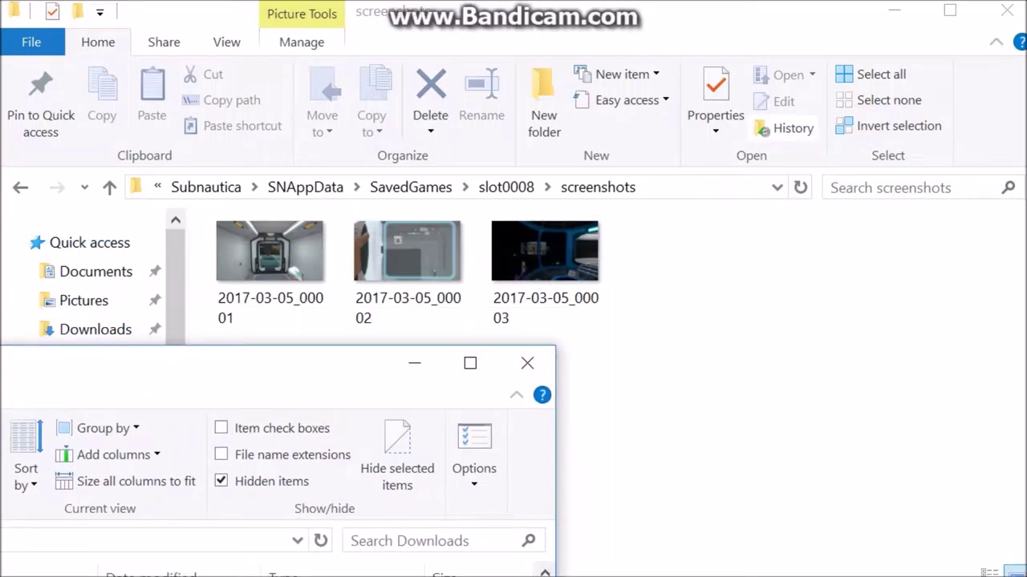
Step: Copy Cyclops from Downloads and paste it into slot0008\screenshots
{"action": "right_click", "coordinate": [48, 573]}
{"action": "left_click", "coordinate": [49, 553]}
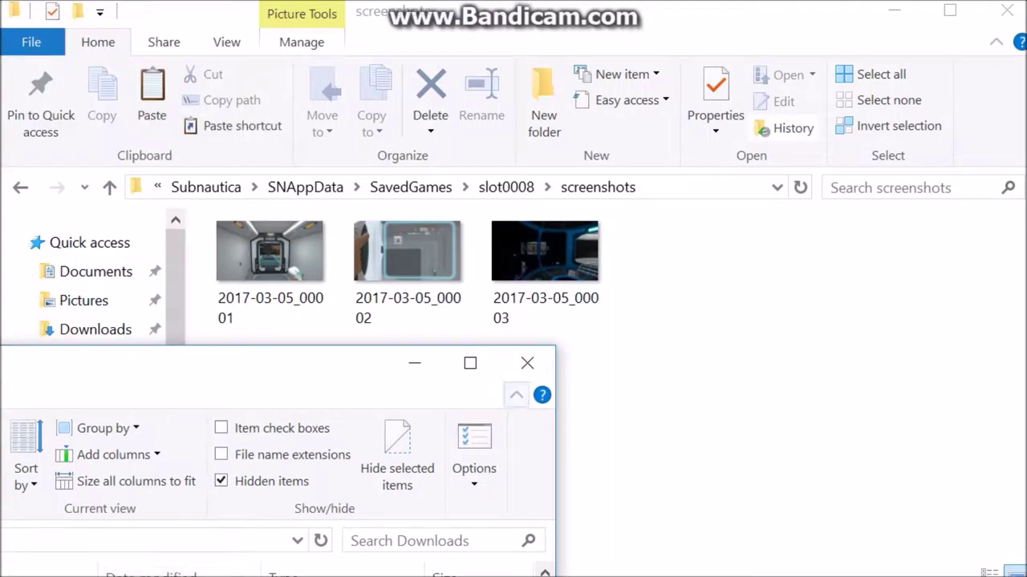
{"action": "right_click", "coordinate": [714, 366]}
{"action": "left_click", "coordinate": [770, 570]}
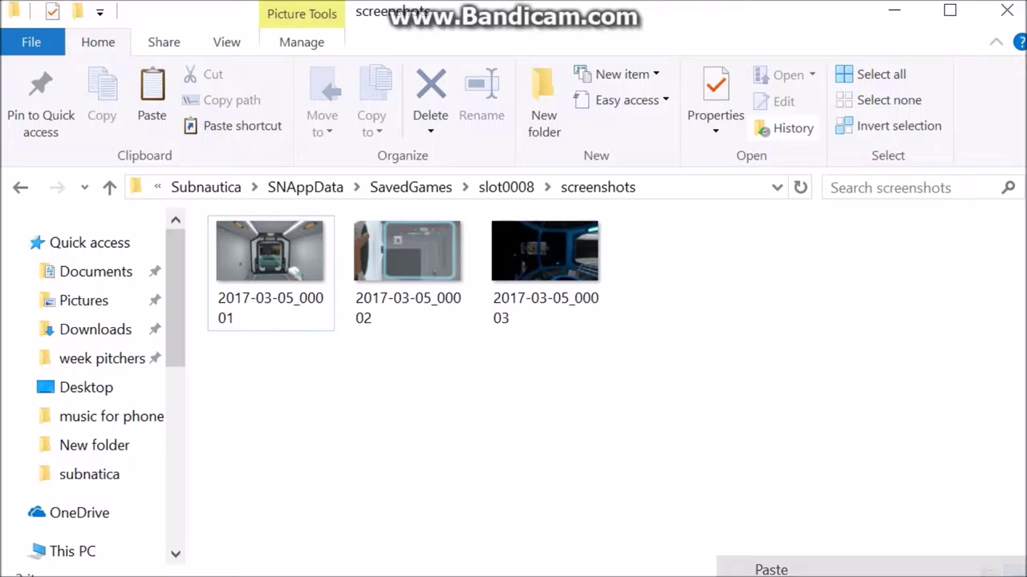
{"action": "key", "text": "alt+Tab"}
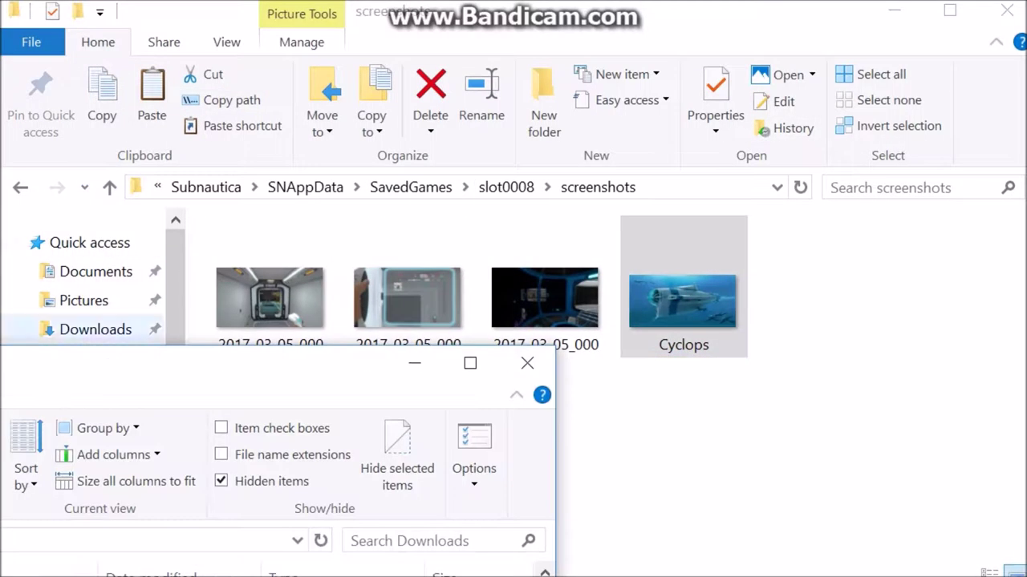
{"action": "key", "text": "alt+Tab"}
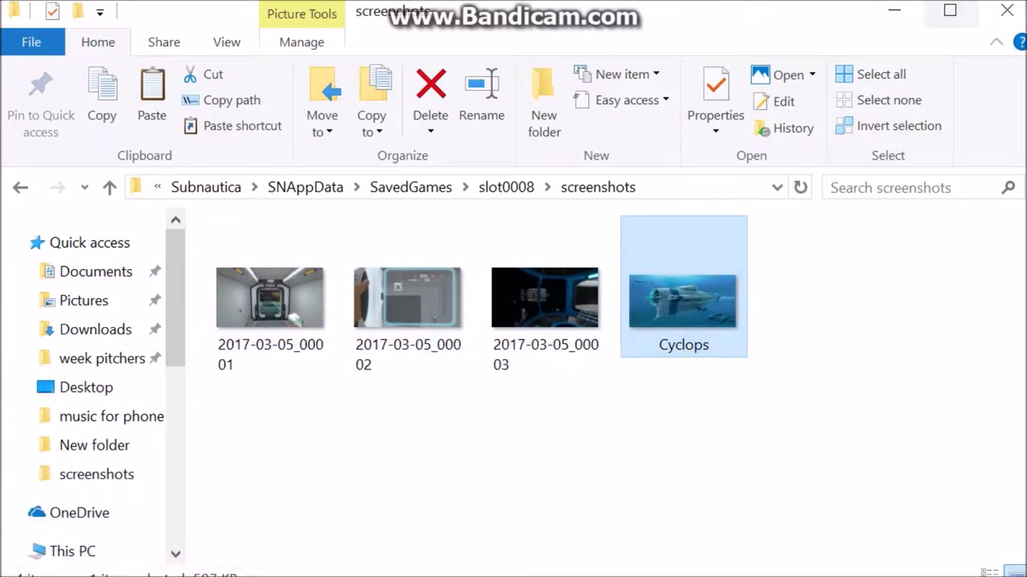
Step: Start the audio recorder with R and return to the loading Subnautica game
{"action": "key", "text": "alt+Tab"}
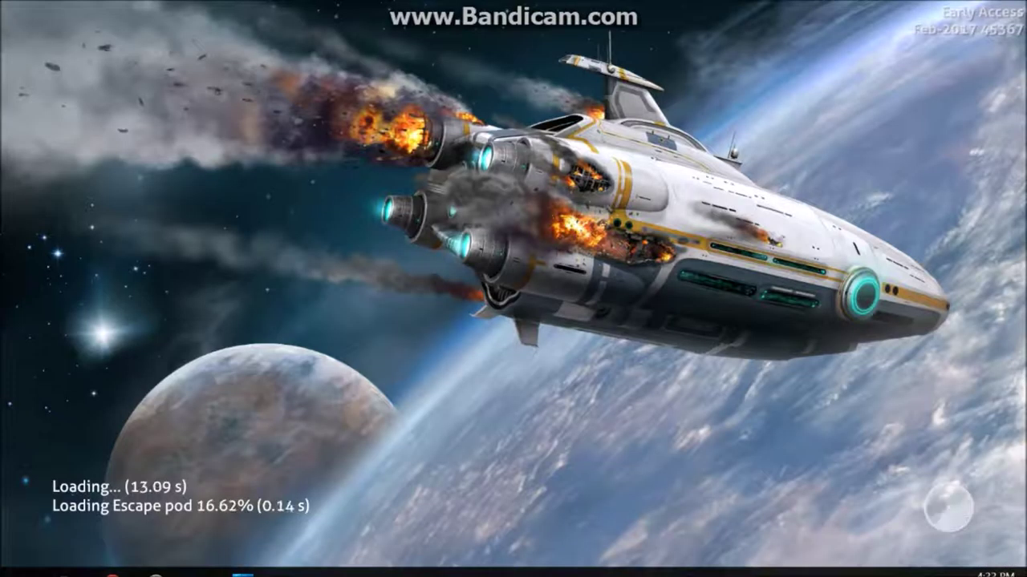
{"action": "key", "text": "alt+Tab"}
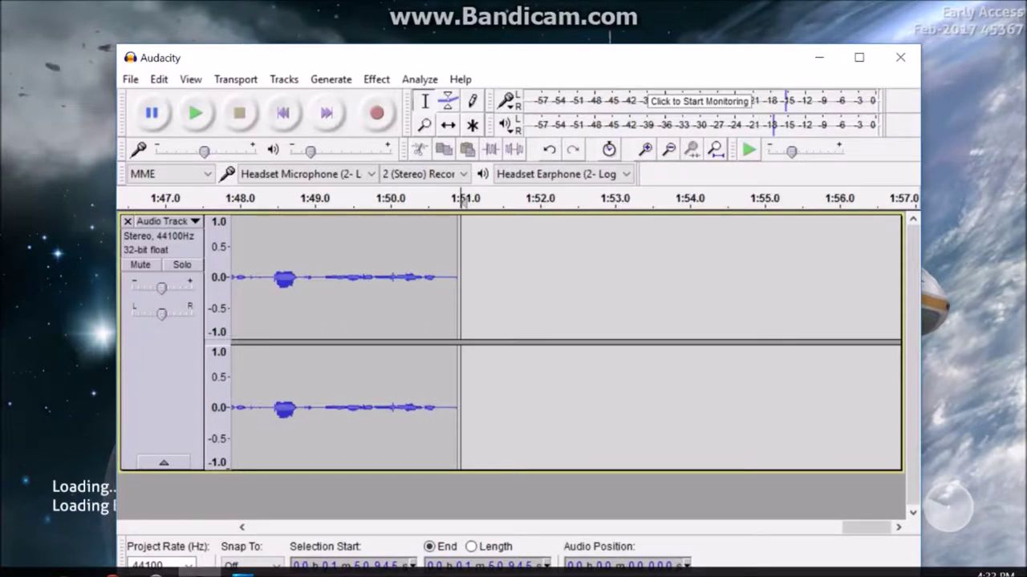
{"action": "key", "text": "r"}
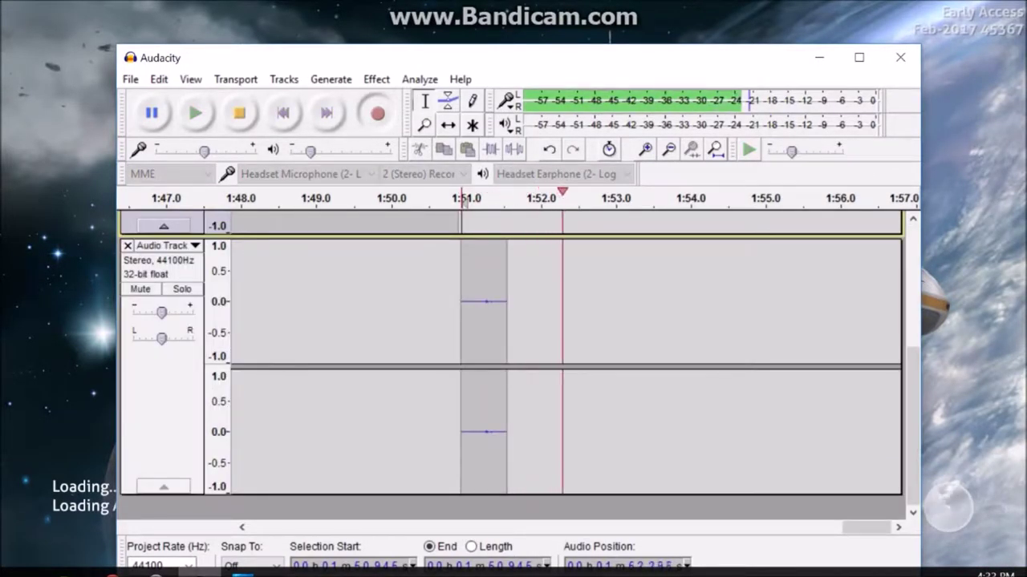
{"action": "key", "text": "alt+Tab"}
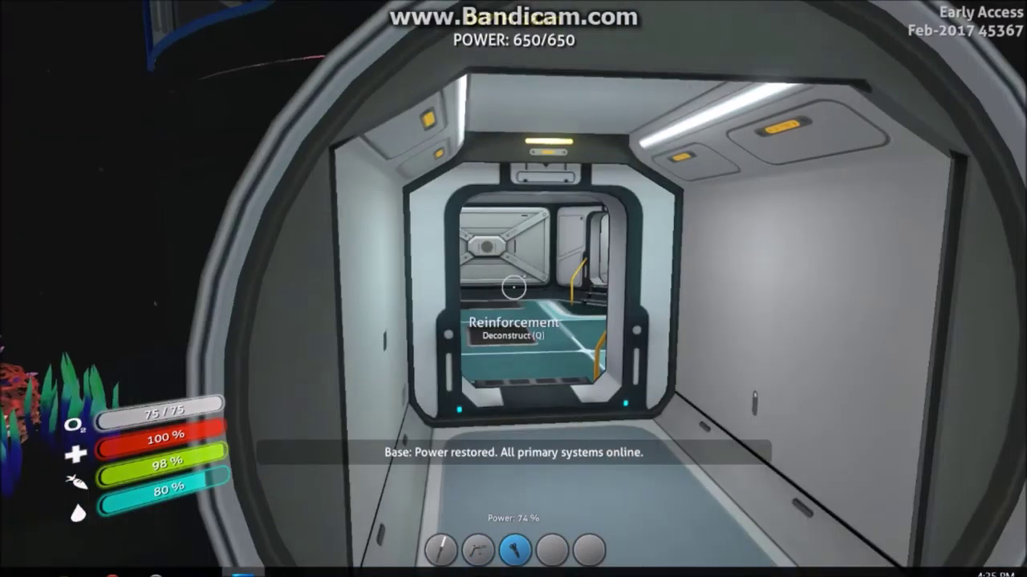
Step: Build a Picture Frame from Interior Modules on the room wall and open its image picker
{"action": "key", "text": "w"}
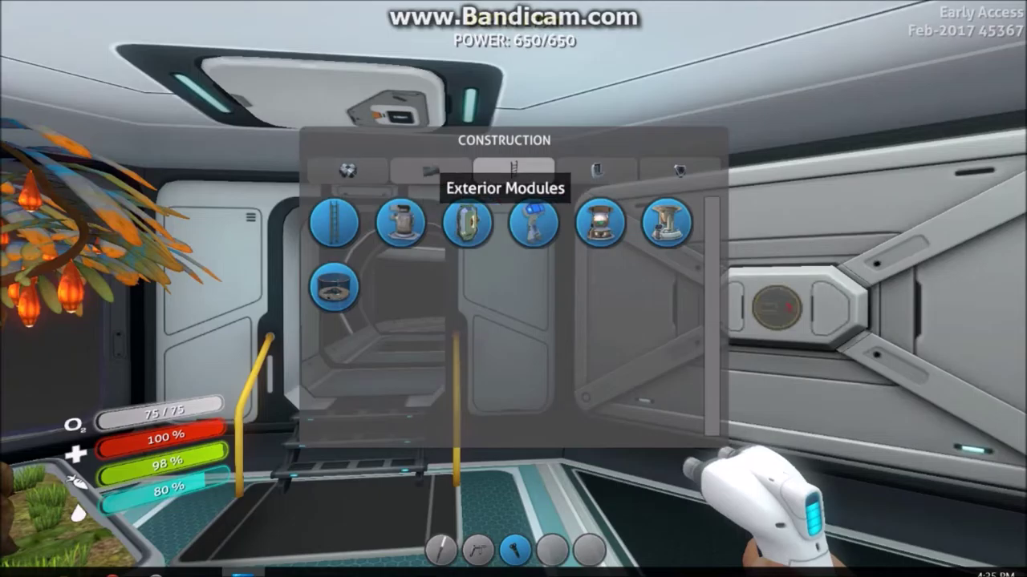
{"action": "left_click", "coordinate": [679, 170]}
{"action": "left_click", "coordinate": [529, 296]}
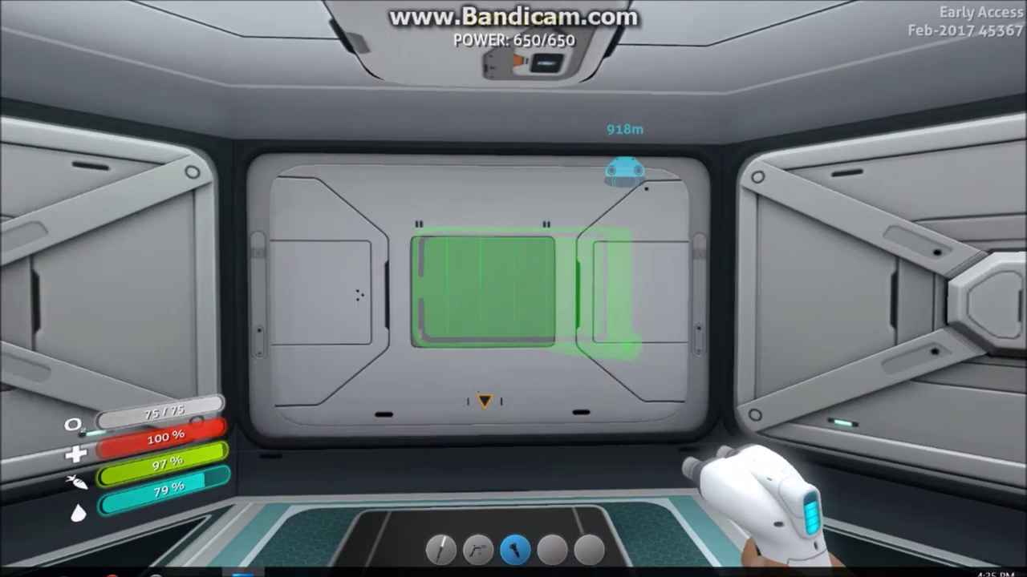
{"action": "left_click", "coordinate": [513, 289]}
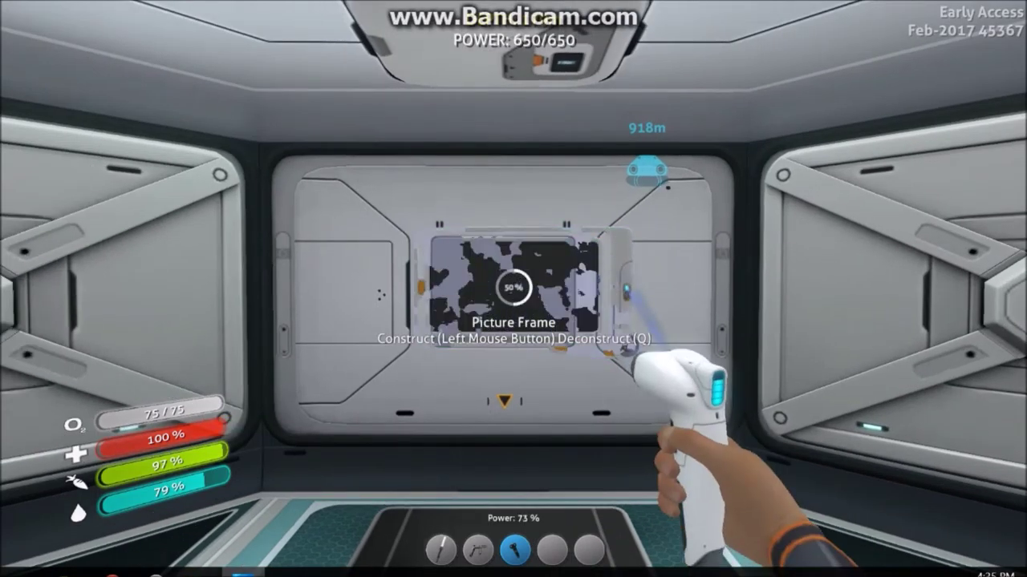
{"action": "key", "text": "w"}
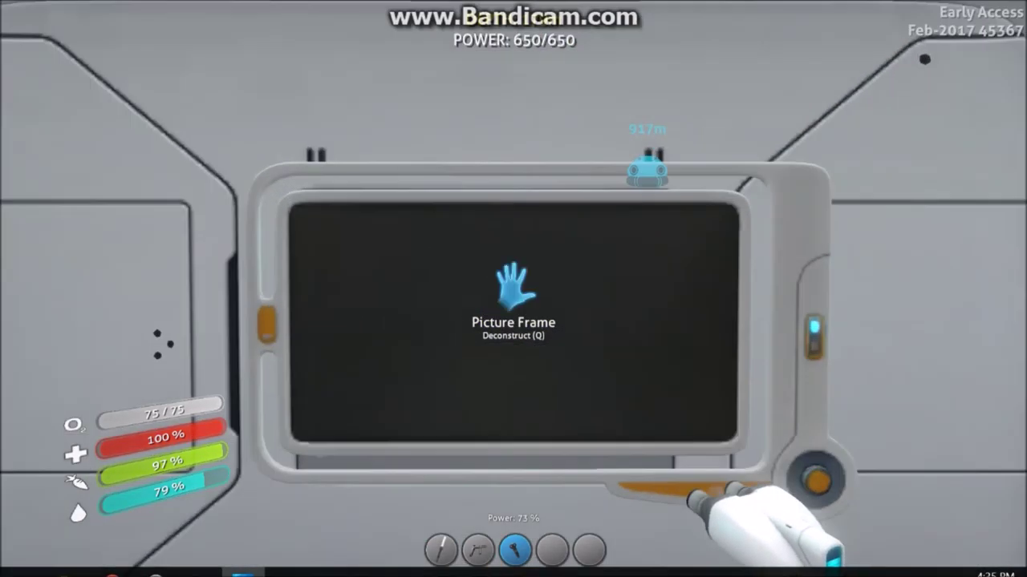
{"action": "left_click", "coordinate": [514, 289]}
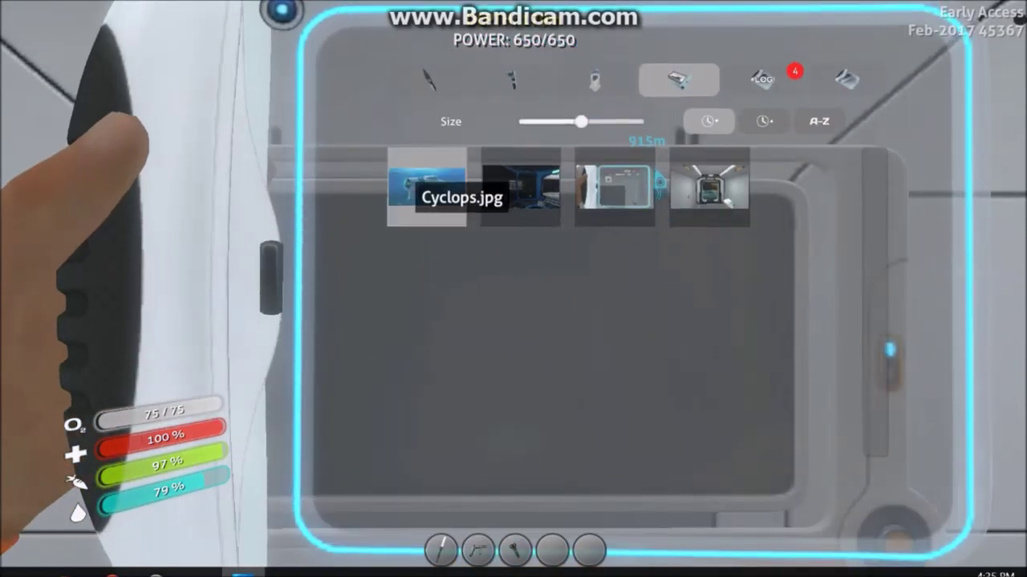
Step: Select Cyclops.jpg and upload it to the picture frame
{"action": "left_click", "coordinate": [425, 186]}
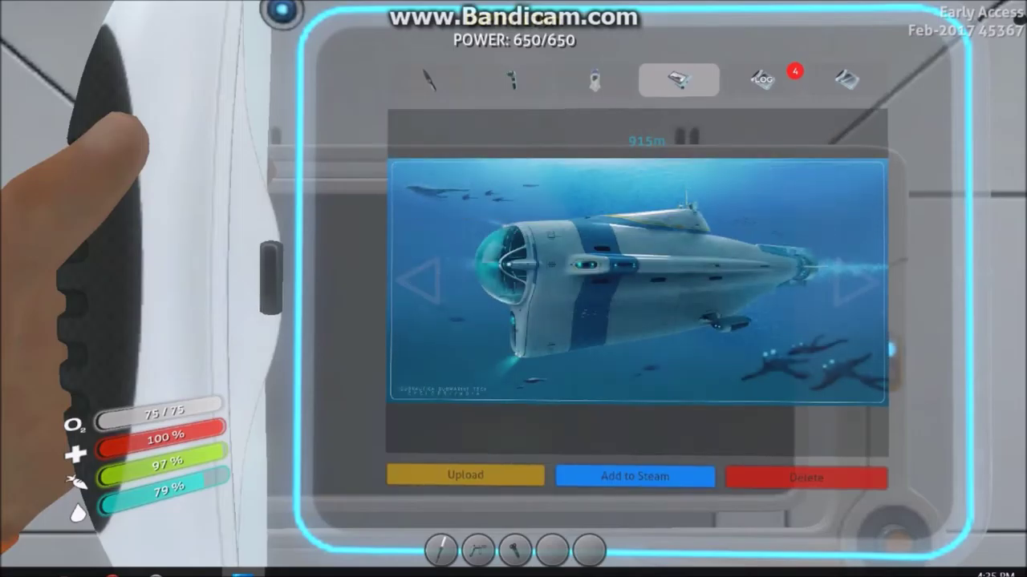
{"action": "left_click", "coordinate": [465, 475]}
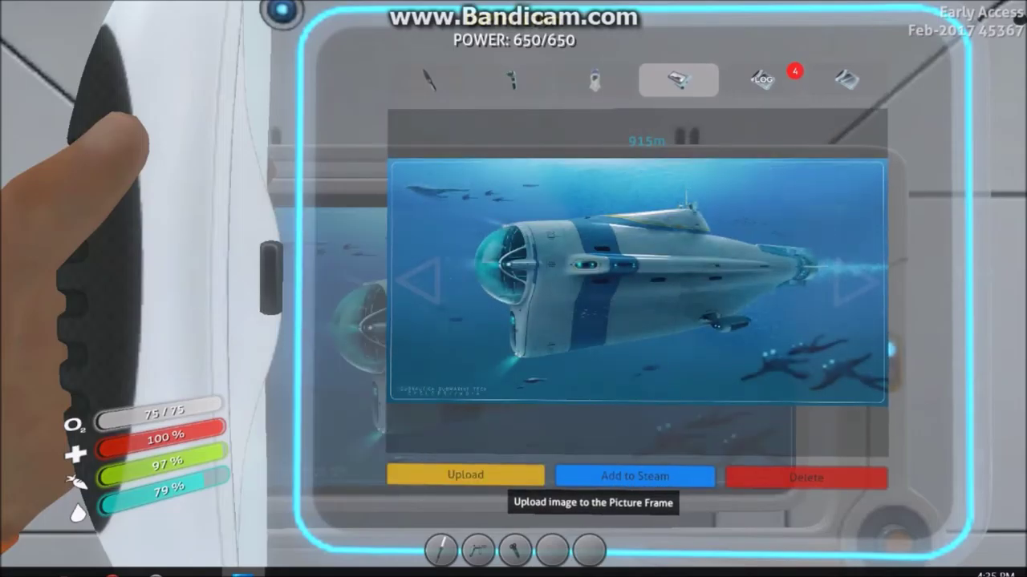
{"action": "key", "text": "Escape"}
{"action": "key", "text": "Escape"}
{"action": "key", "text": "Escape"}
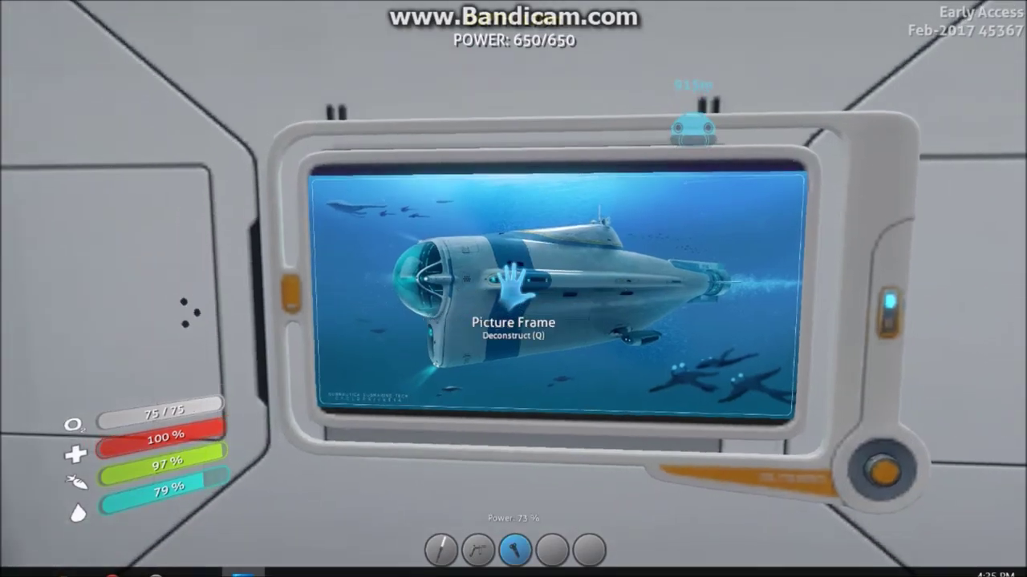
Step: Step back to view the framed Cyclops art, then pause the game
{"action": "key", "text": "s"}
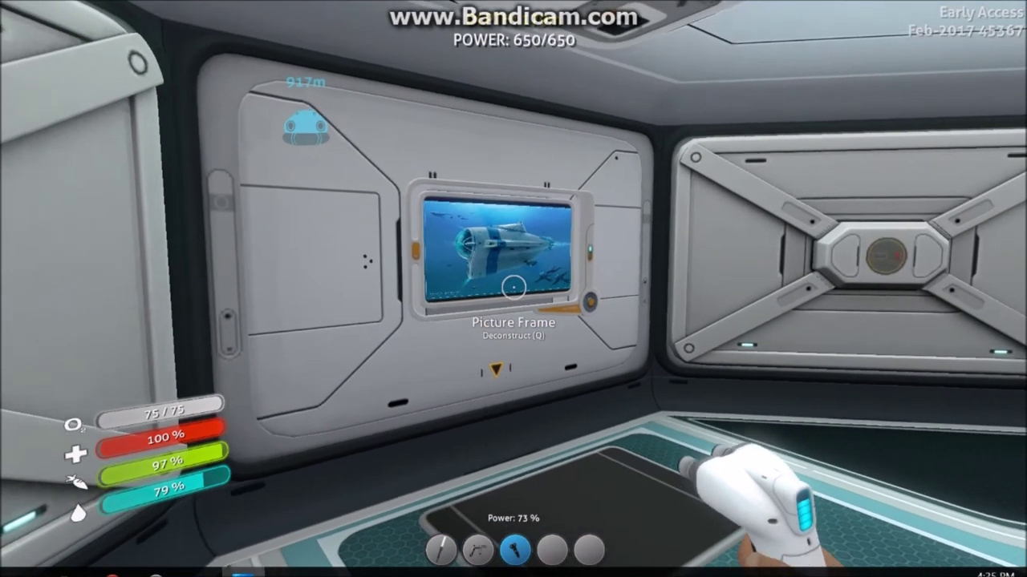
{"action": "key", "text": "w"}
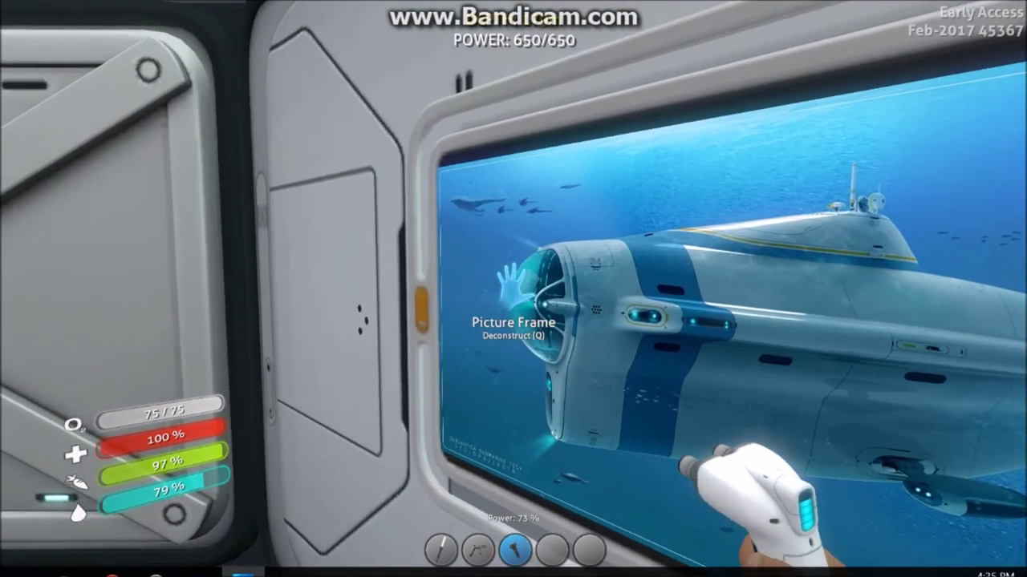
{"action": "key", "text": "s"}
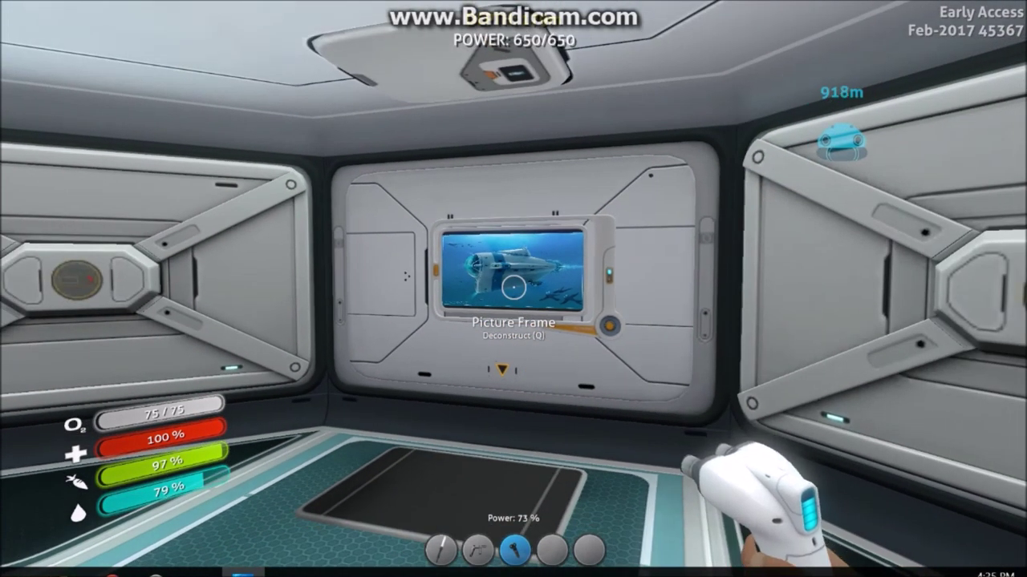
{"action": "key", "text": "Escape"}
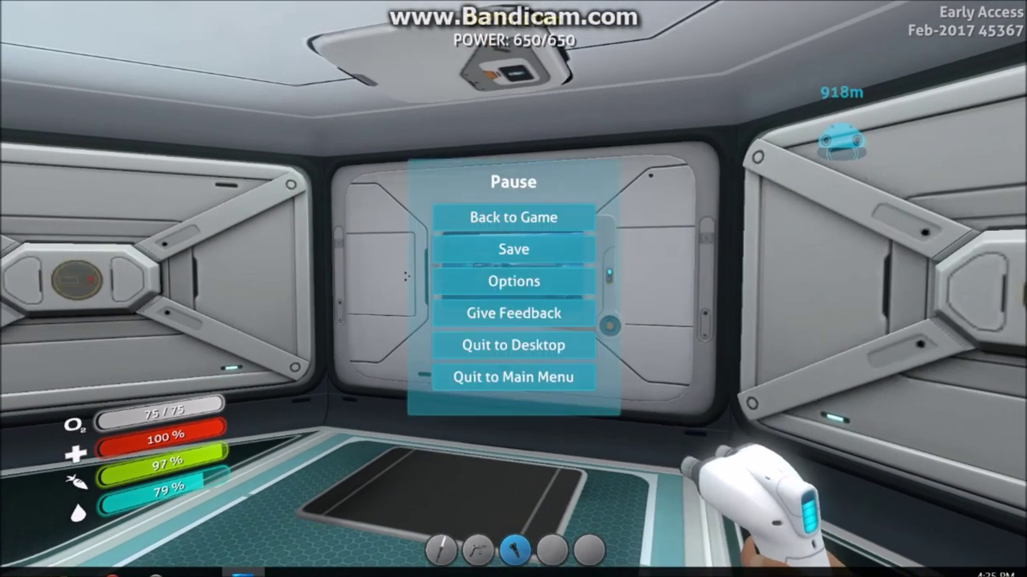